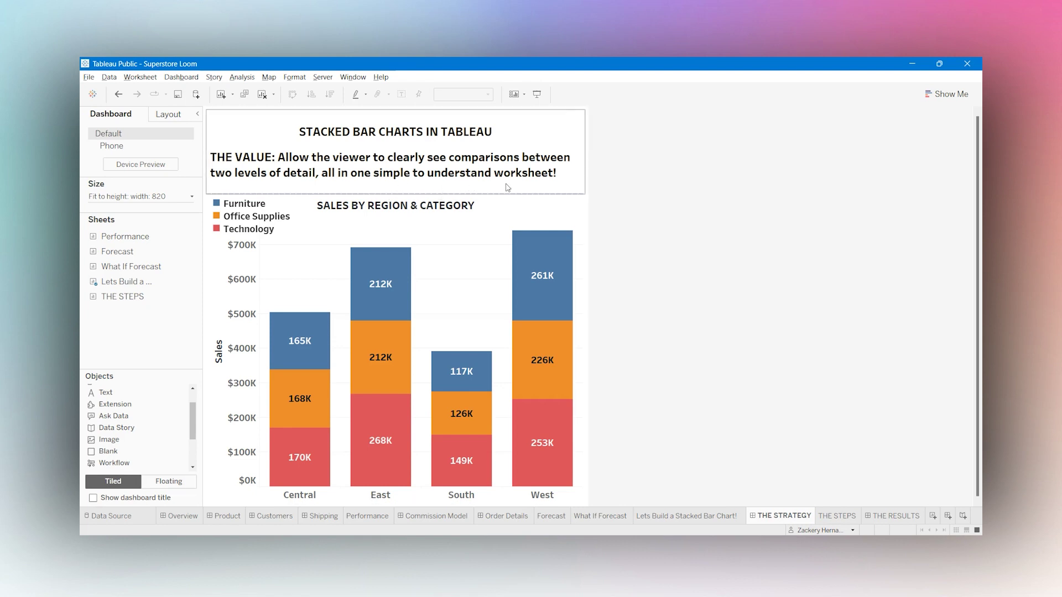
Step: On THE STEPS sheet, use Sample - Superstore and place Region on Columns
left_click(838, 516)
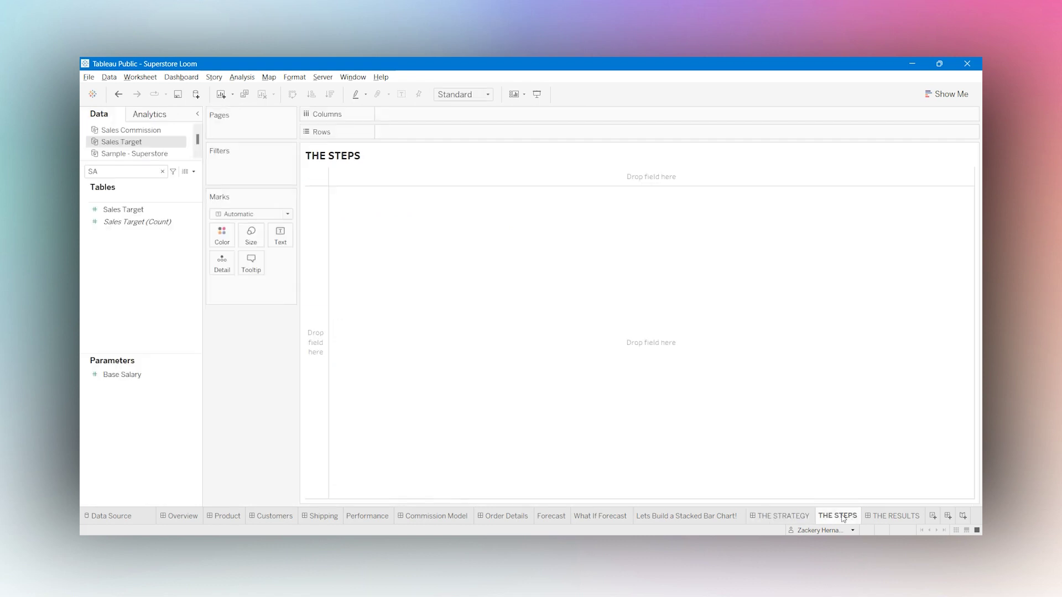
left_click(162, 171)
left_click(165, 154)
type("REGION")
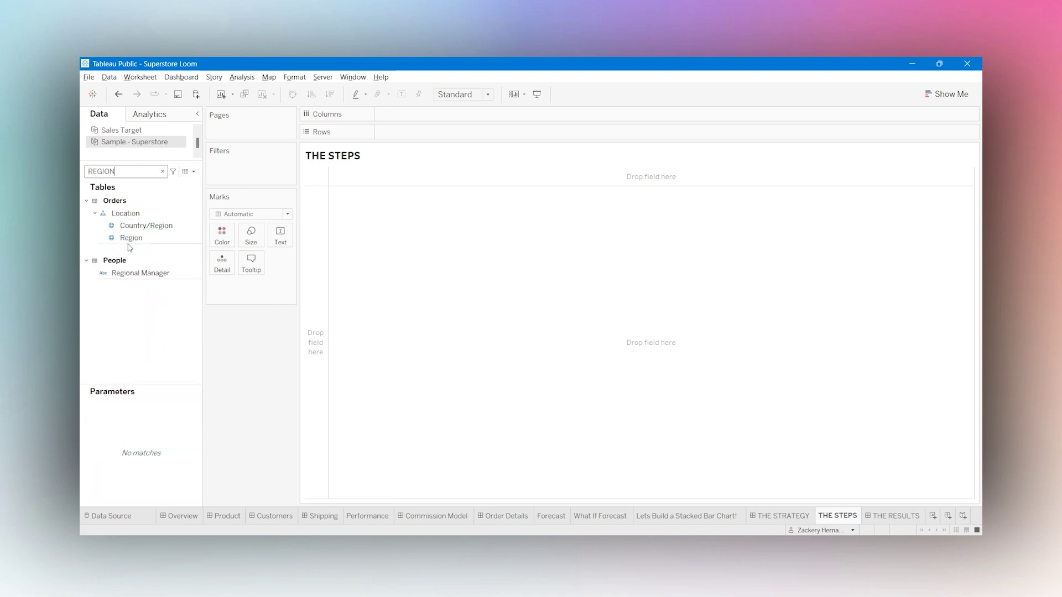
left_click_drag(131, 238, 401, 118)
Step: Put Sales on Rows to draw total sales bars for Central, East, South and West
left_click(134, 171)
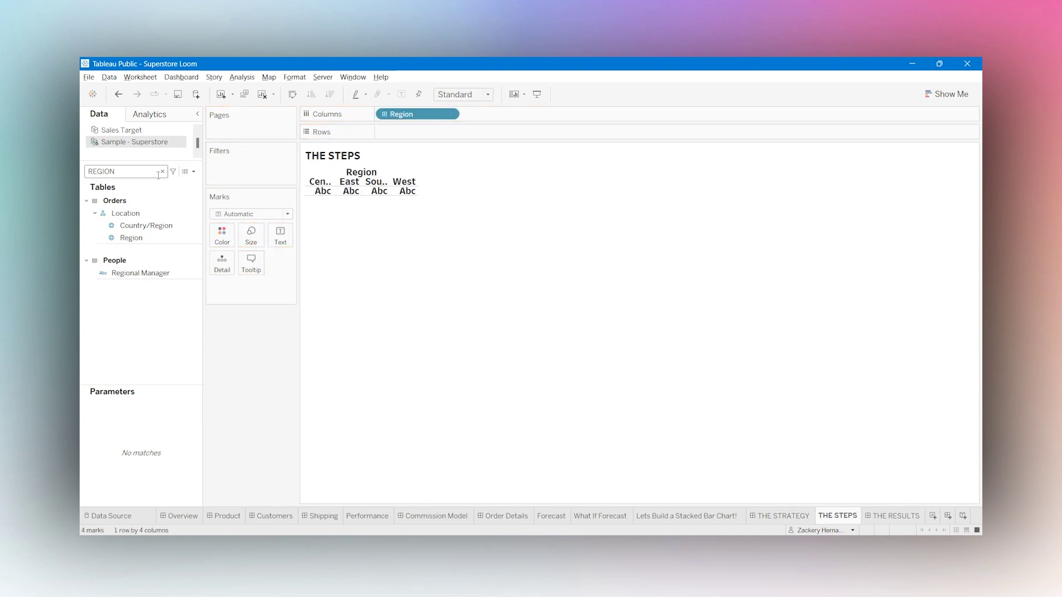
key("ctrl+a")
key("BackSpace")
type("SALE")
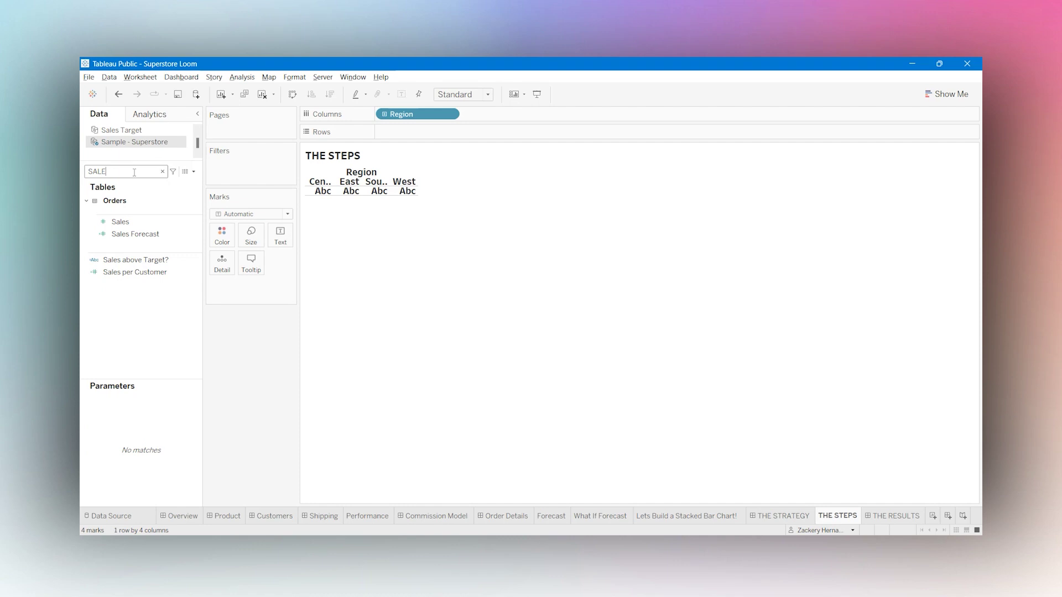
left_click_drag(137, 225, 416, 123)
left_click_drag(412, 131, 407, 133)
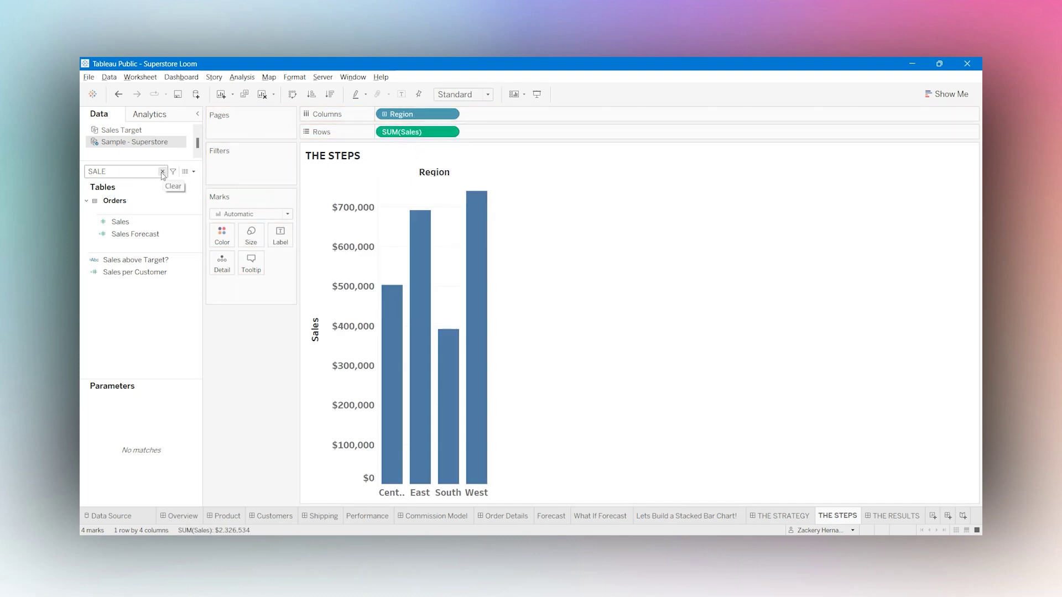
left_click(162, 172)
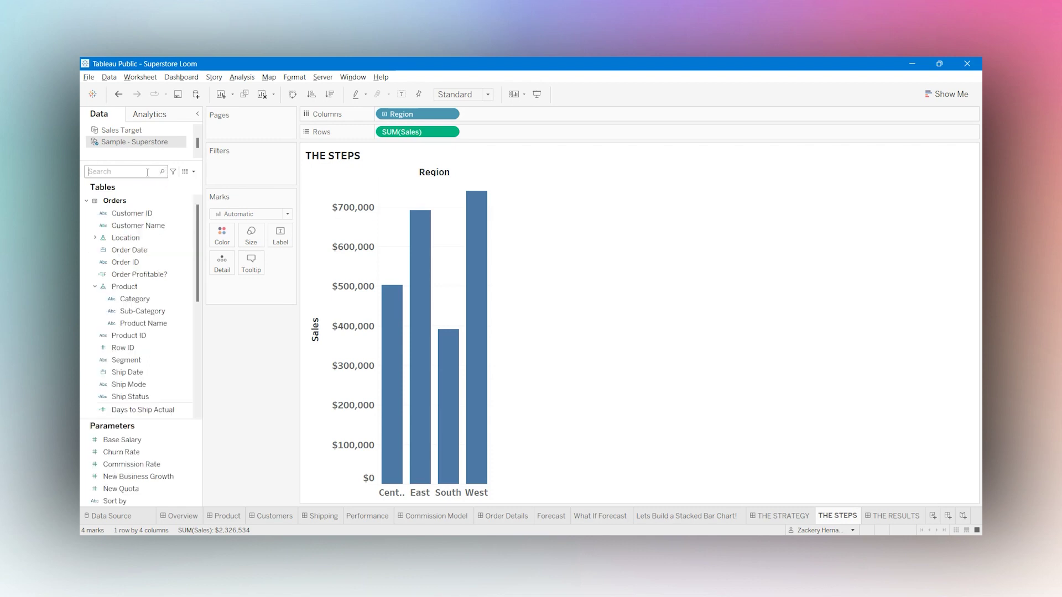
Step: Colour the region bars by Category (Furniture, Office Supplies, Technology) and widen them
type("CA")
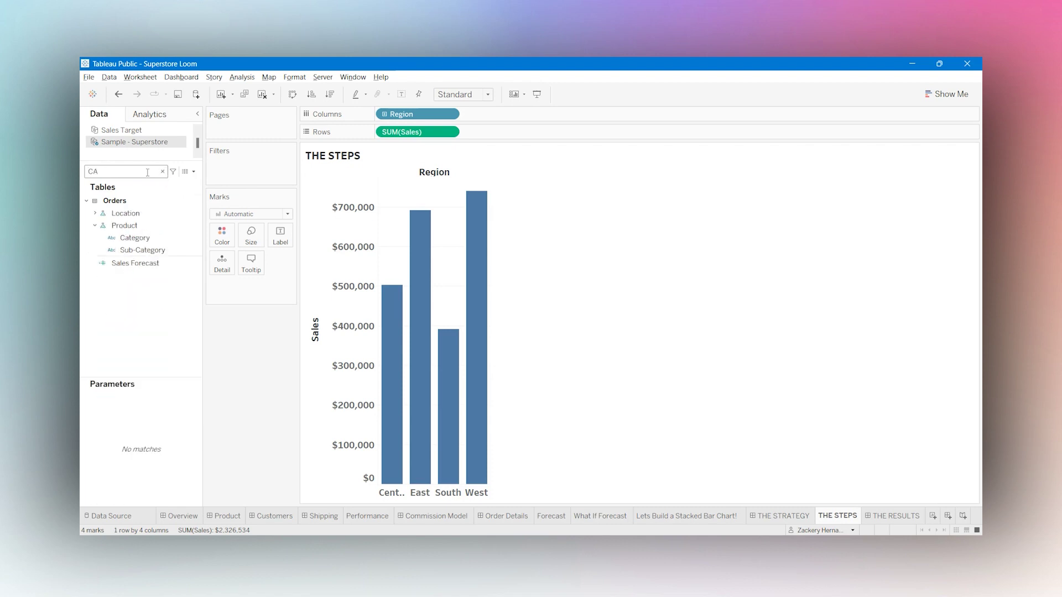
type("T")
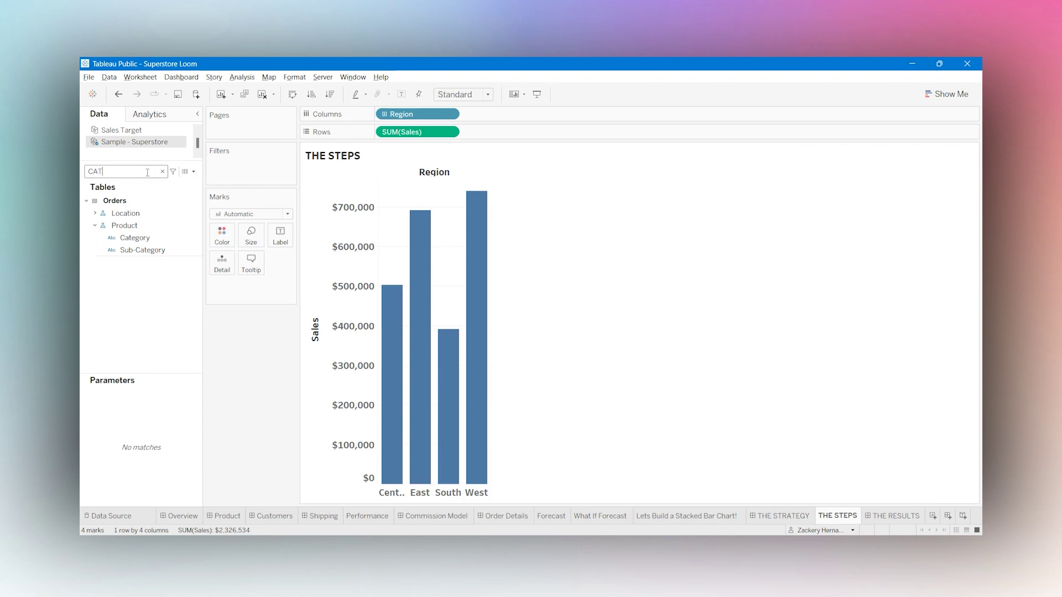
left_click_drag(134, 238, 222, 239)
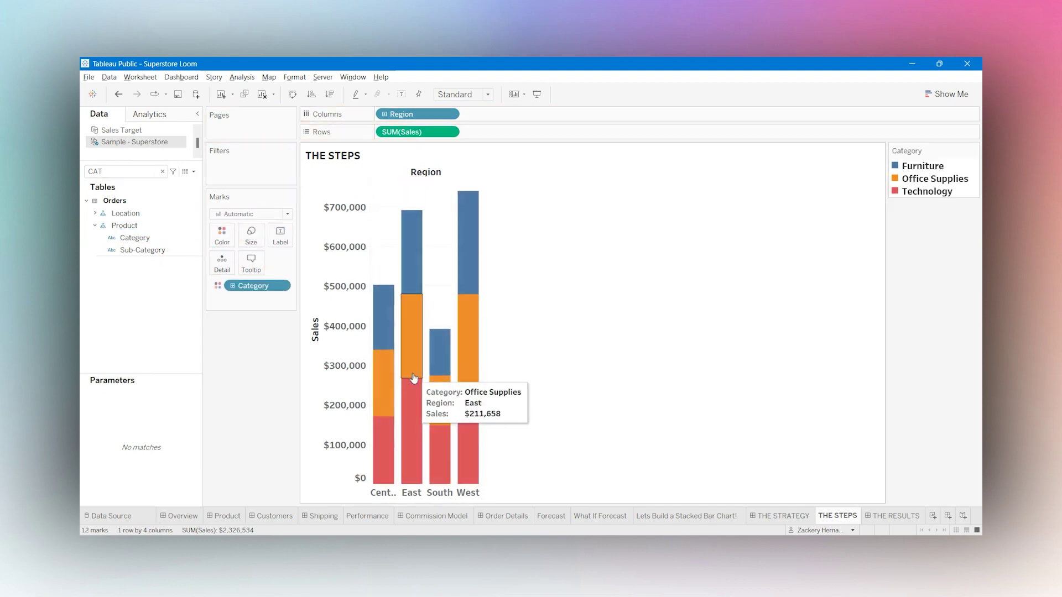
left_click_drag(397, 490, 436, 482)
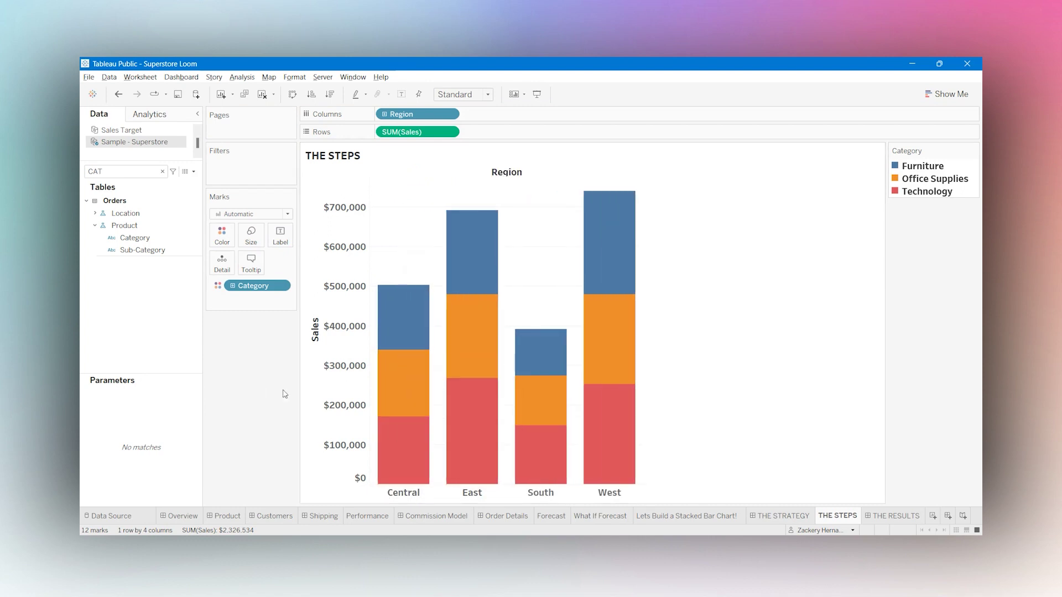
Step: After checking THE RESULTS, label each stacked segment with its Sales value, such as $212,232
left_click(898, 516)
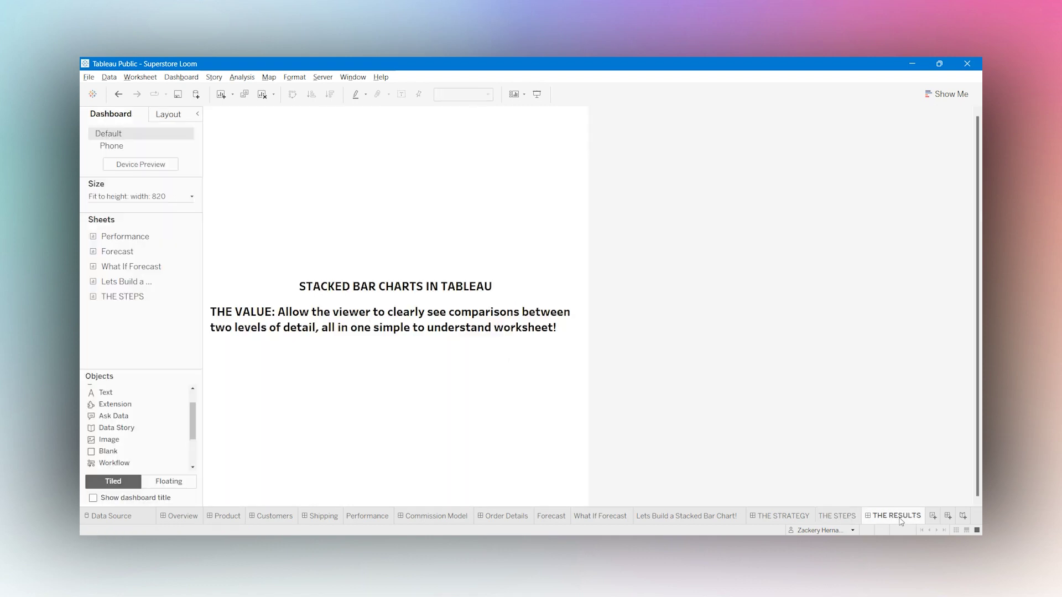
left_click(838, 516)
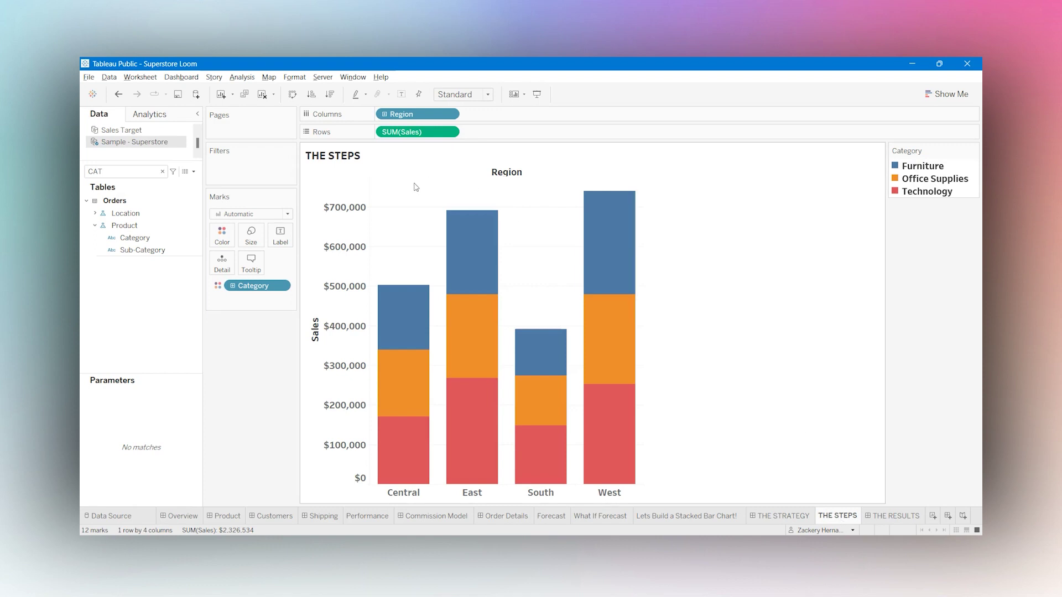
left_click(163, 172)
type("SA")
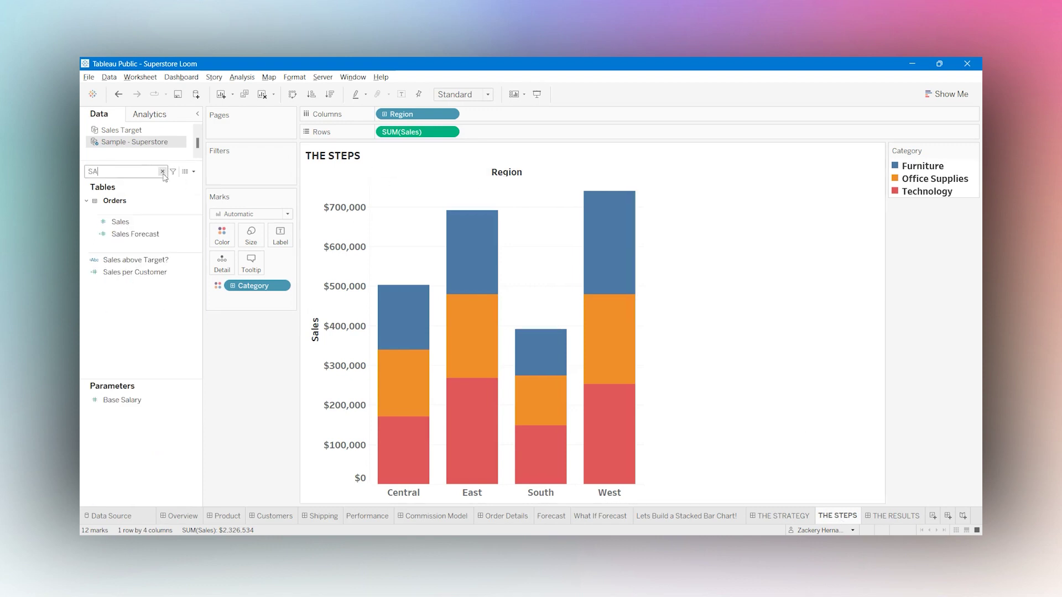
left_click_drag(120, 221, 279, 241)
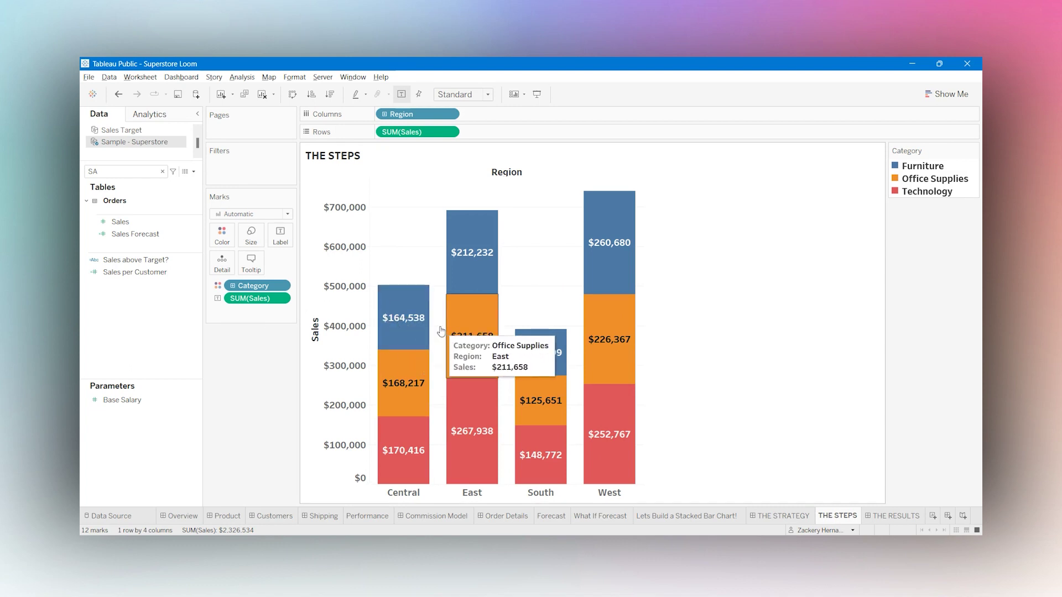
Step: Format the Sales labels as custom currency with 0 decimals in Thousands (K)
left_click(285, 299)
left_click(254, 353)
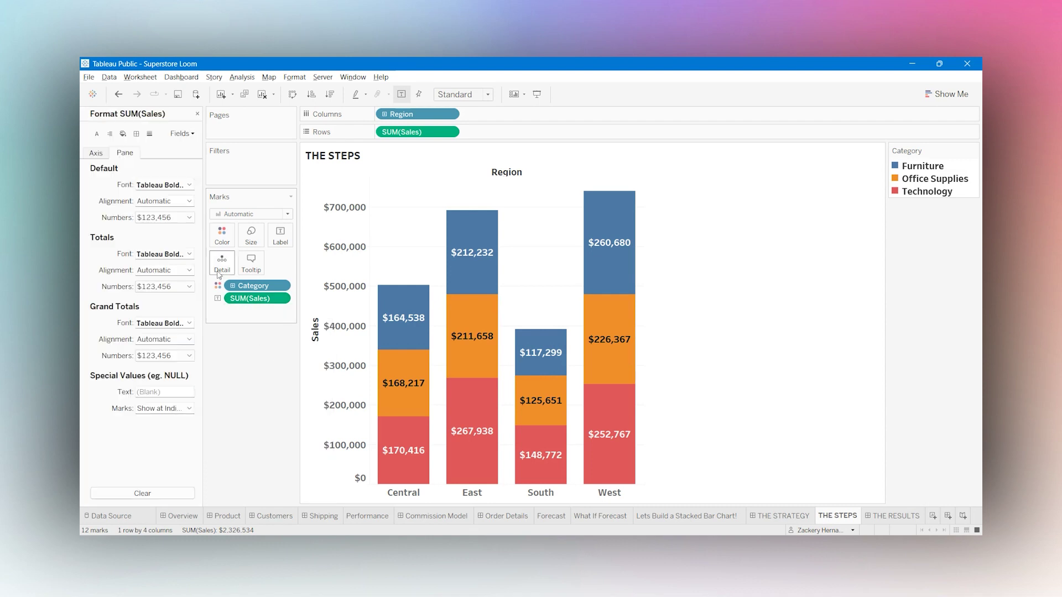
left_click(168, 220)
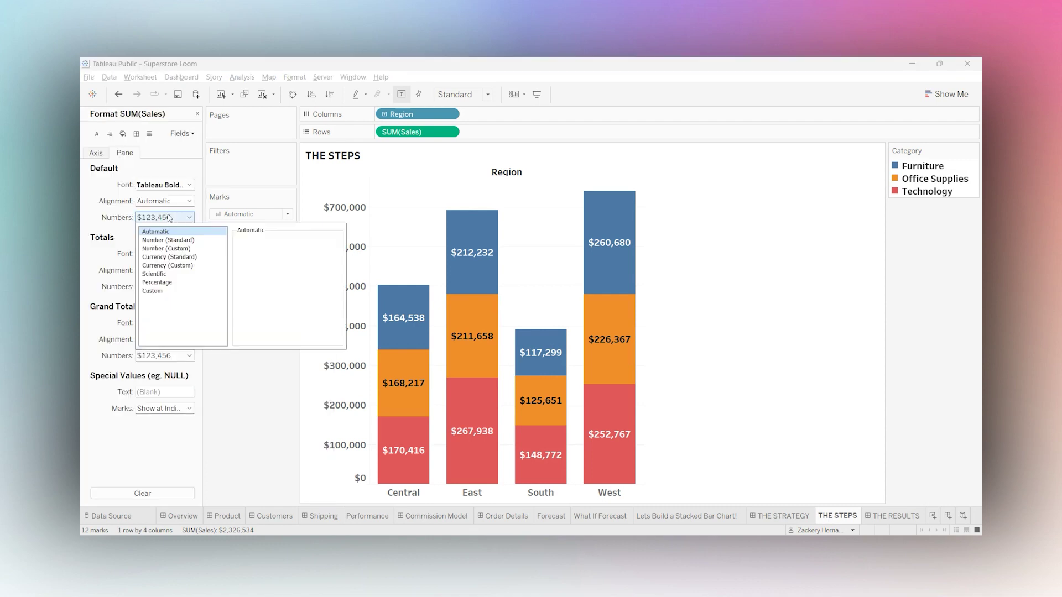
left_click(176, 266)
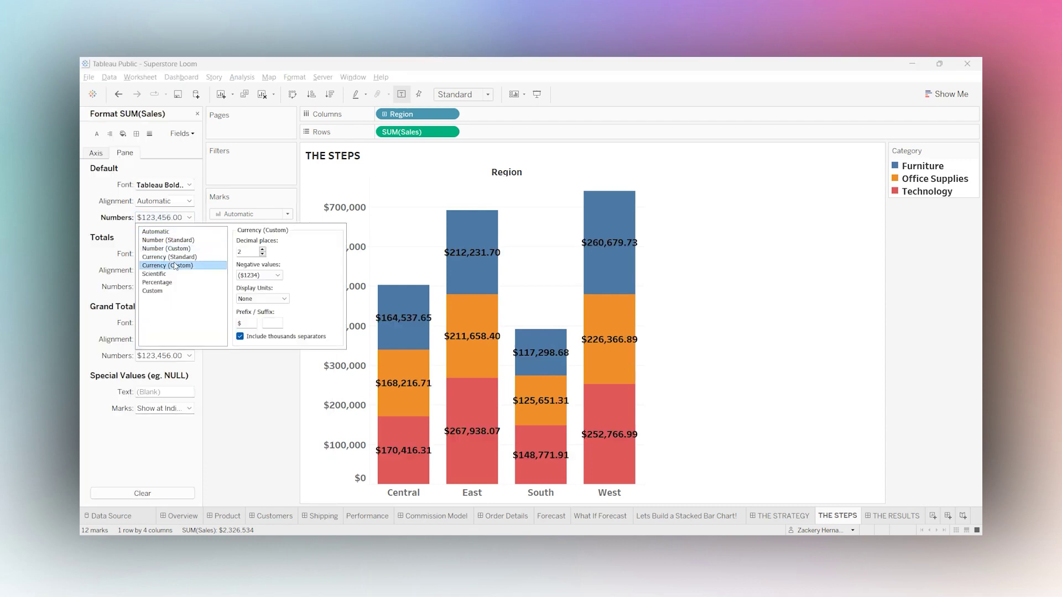
double_click(262, 254)
left_click(274, 299)
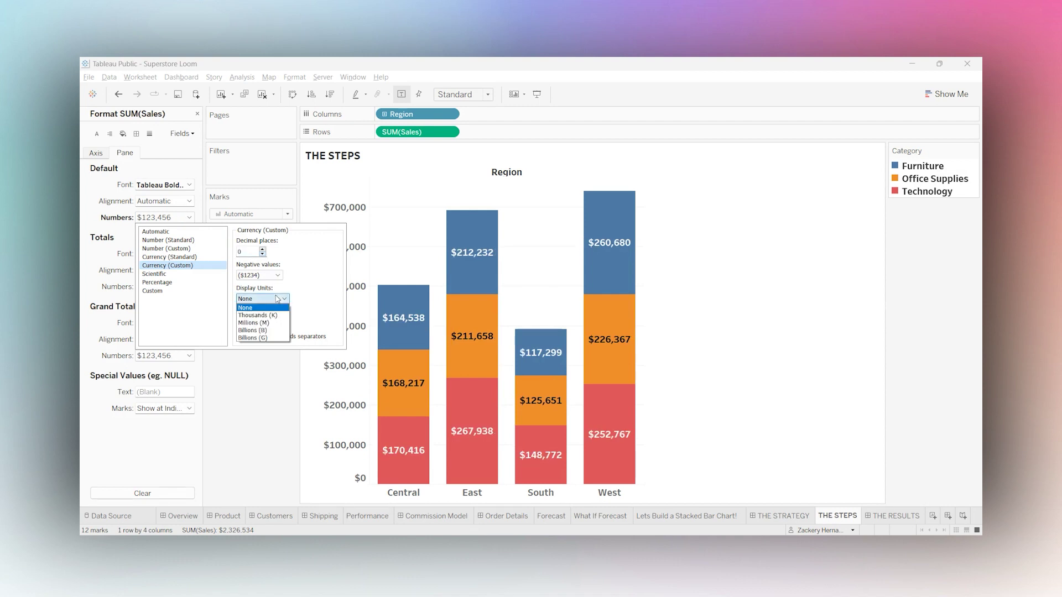
key("Escape")
key("Down")
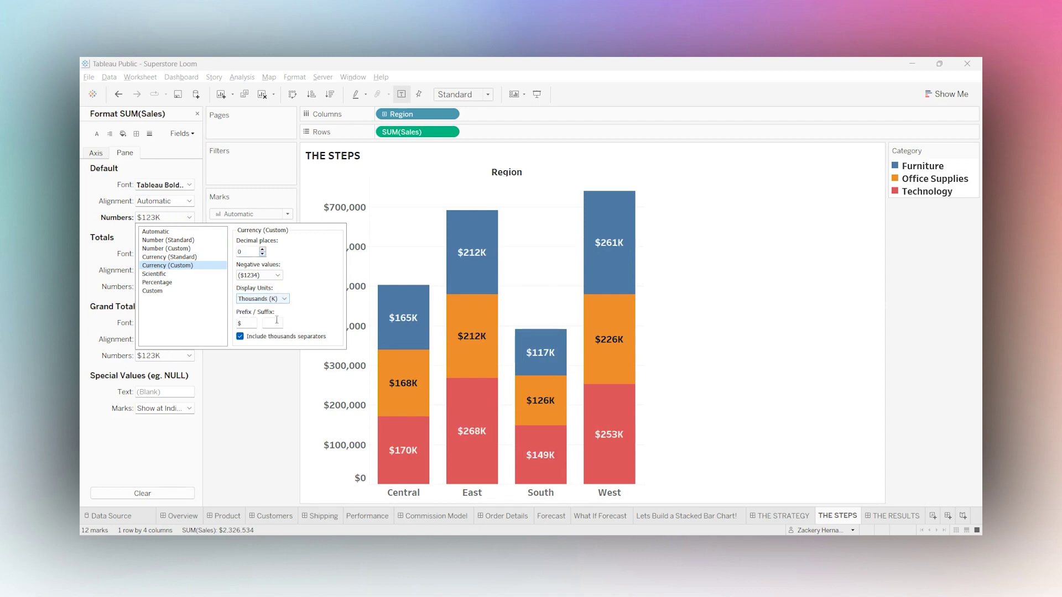
left_click(263, 381)
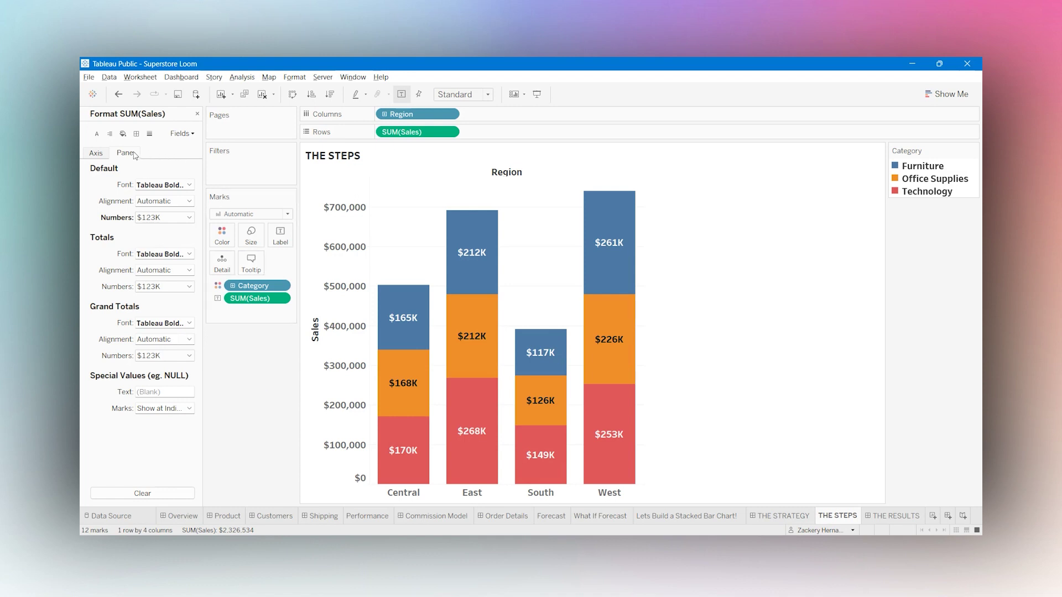
Step: Format the Sales axis as custom currency, 0 decimals, Thousands (K), reading $0K to $700K
left_click(101, 157)
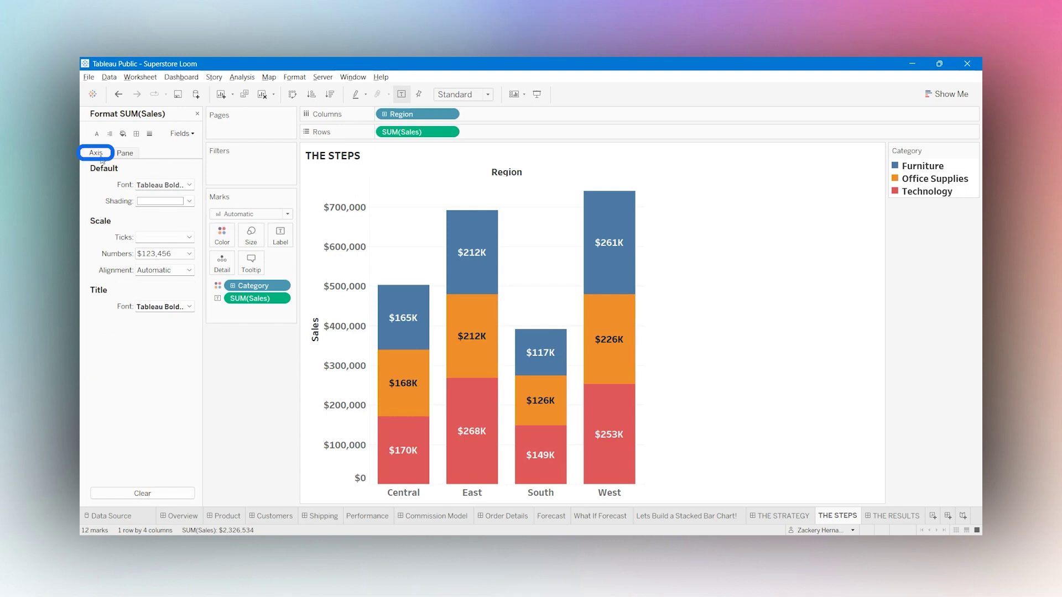
left_click(156, 257)
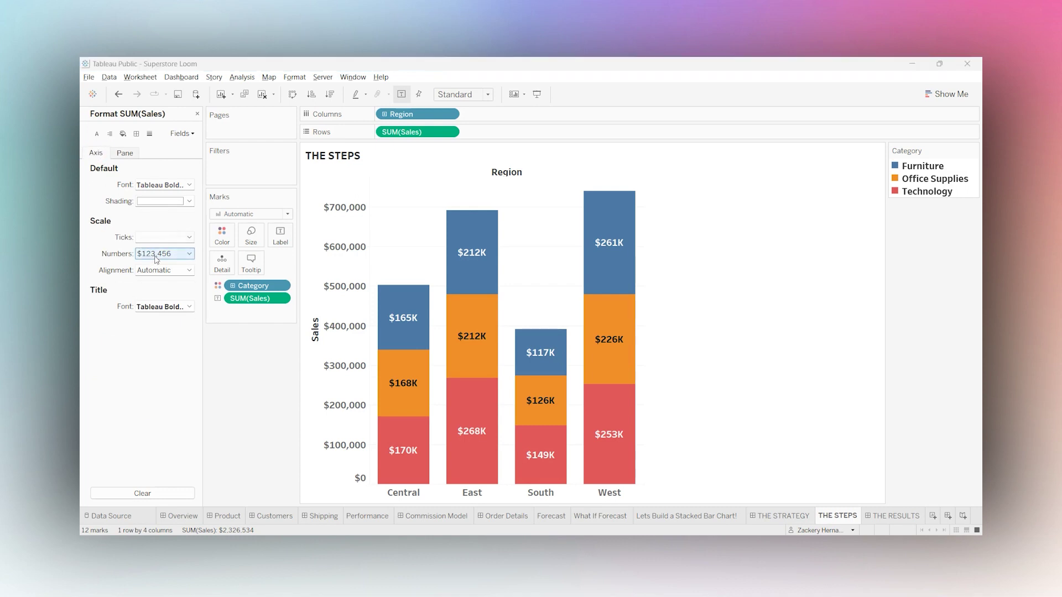
left_click(168, 302)
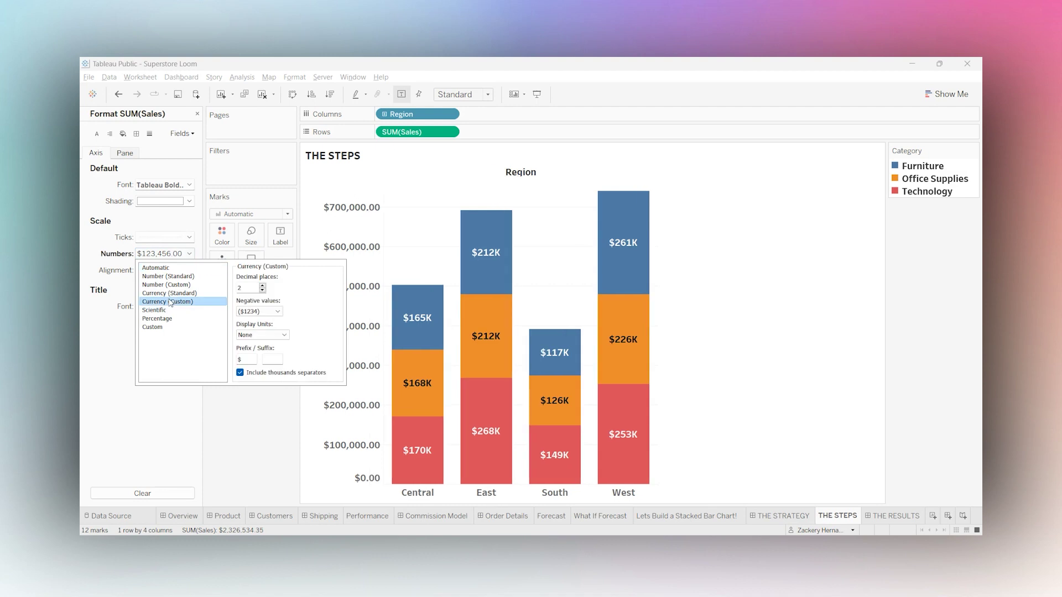
double_click(263, 290)
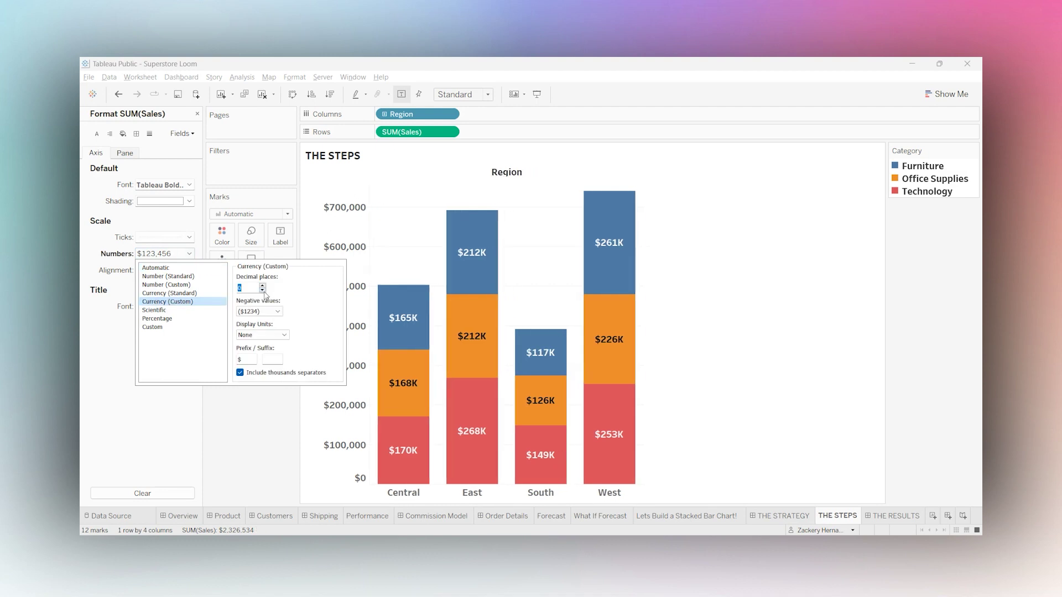
left_click(270, 335)
left_click(272, 352)
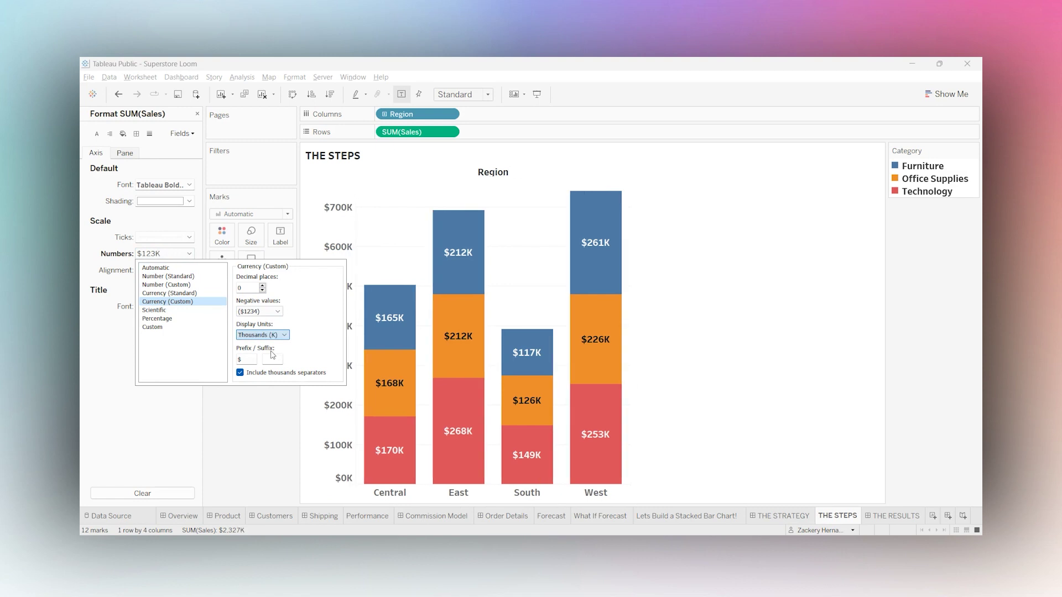
left_click(260, 431)
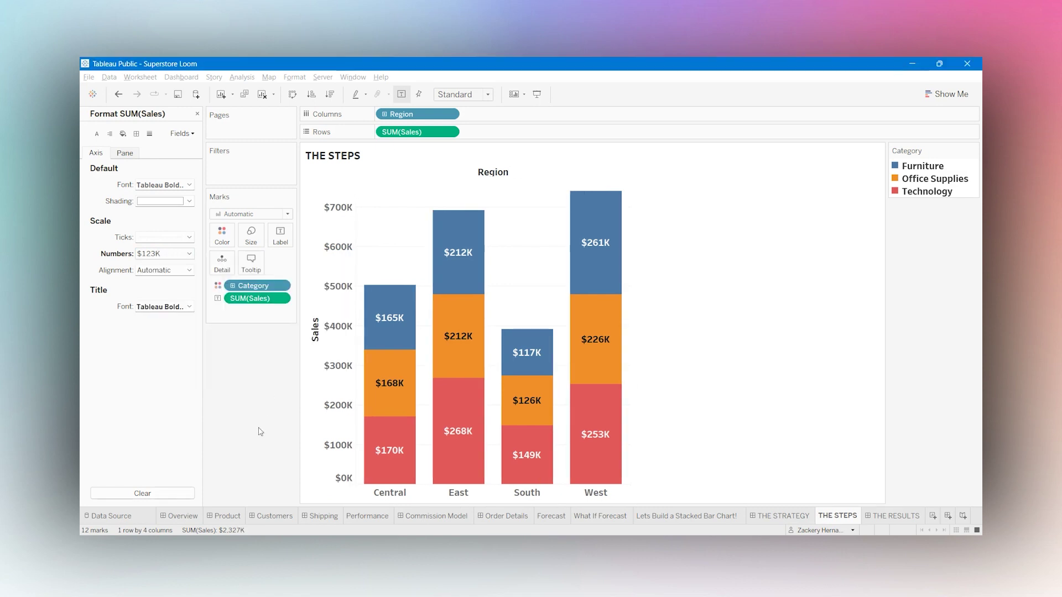
Step: Reopen SUM(Sales) formatting, browse the Pane tab's Fields list, then view THE RESULTS sheet
left_click(197, 114)
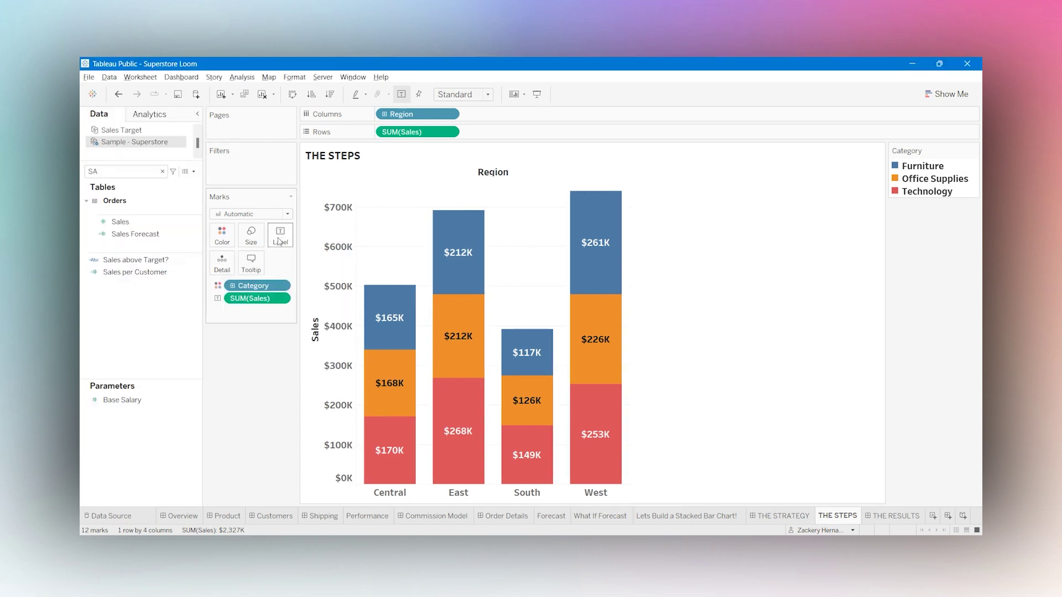
right_click(280, 299)
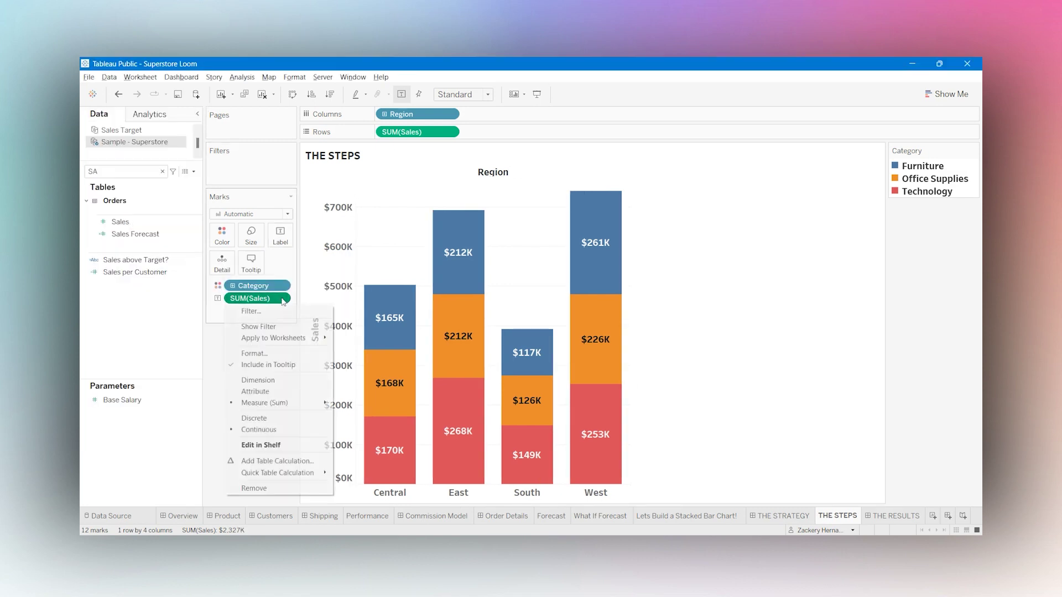
left_click(281, 355)
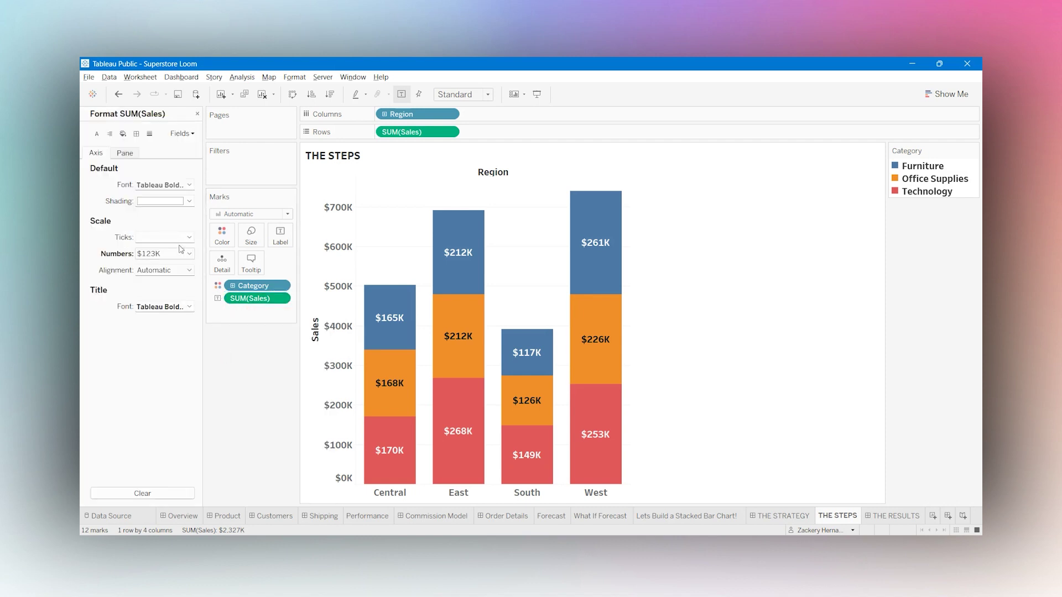
left_click(124, 153)
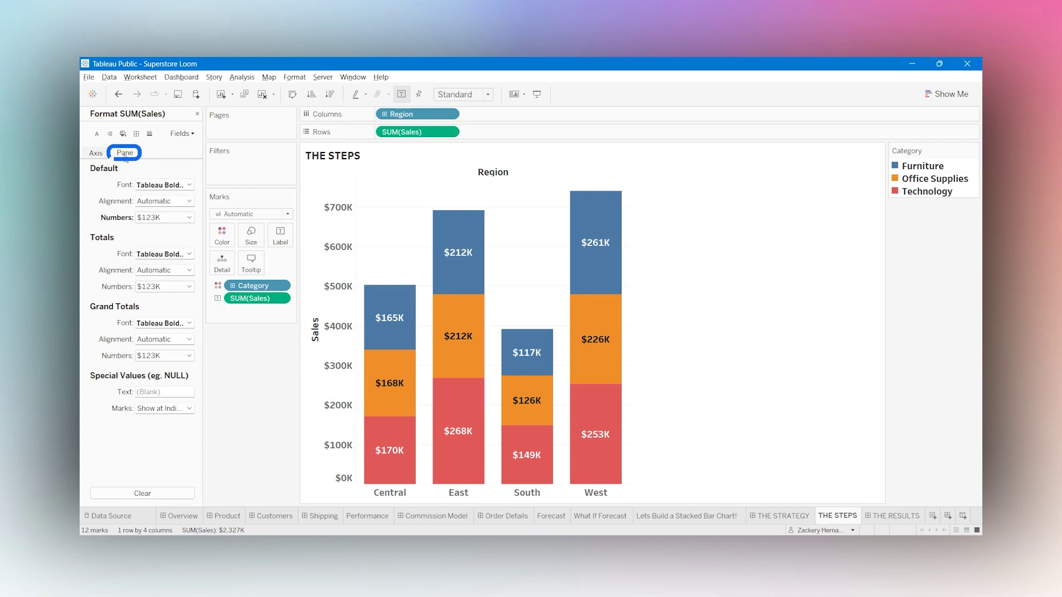
left_click(184, 134)
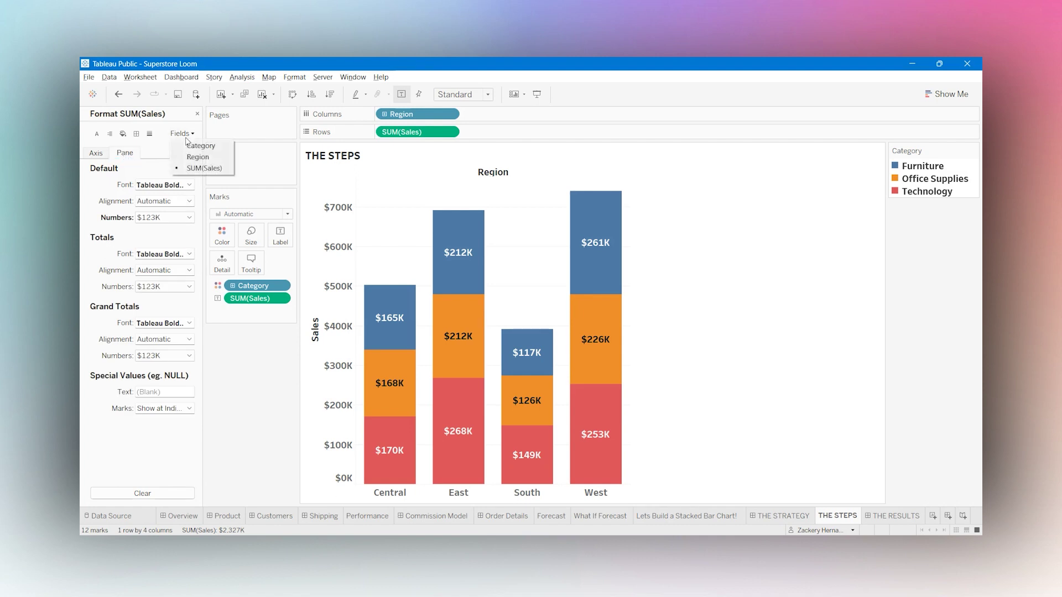
left_click(244, 365)
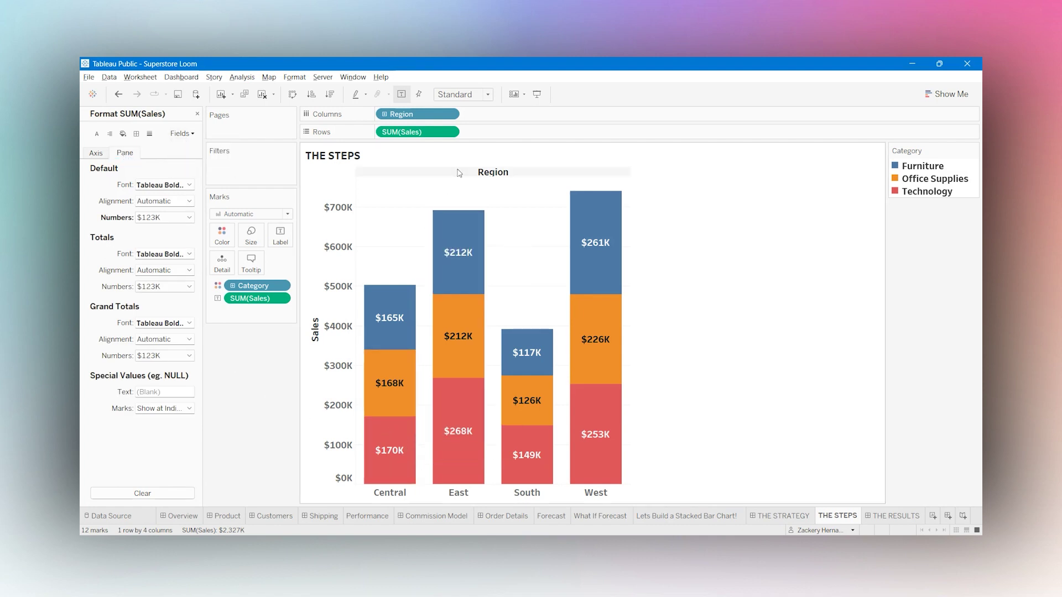
left_click(896, 517)
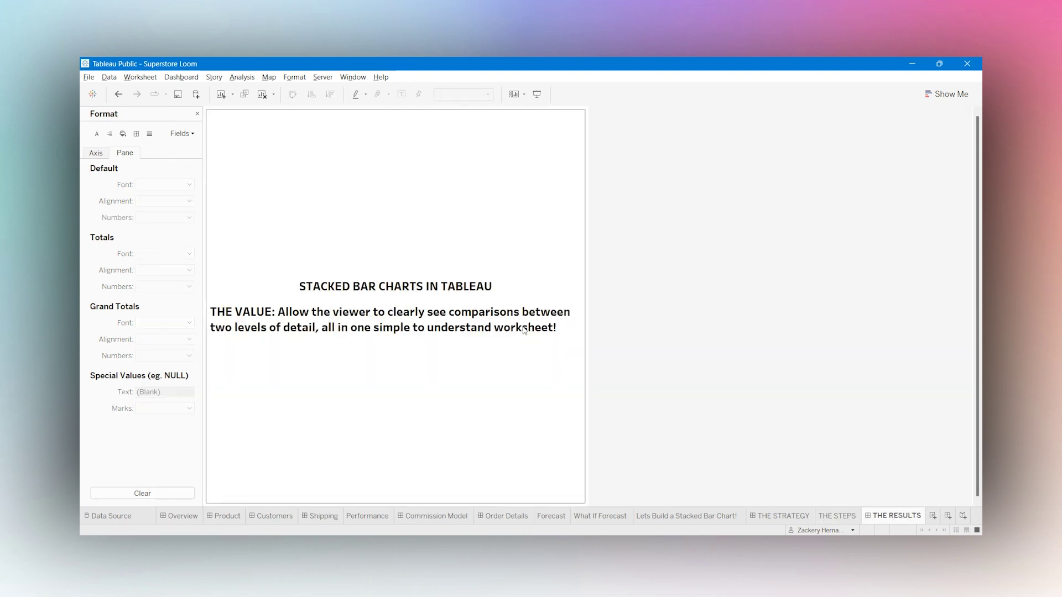
Step: Close the Format pane, add blank Dashboard 9, and return to THE RESULTS
left_click(196, 115)
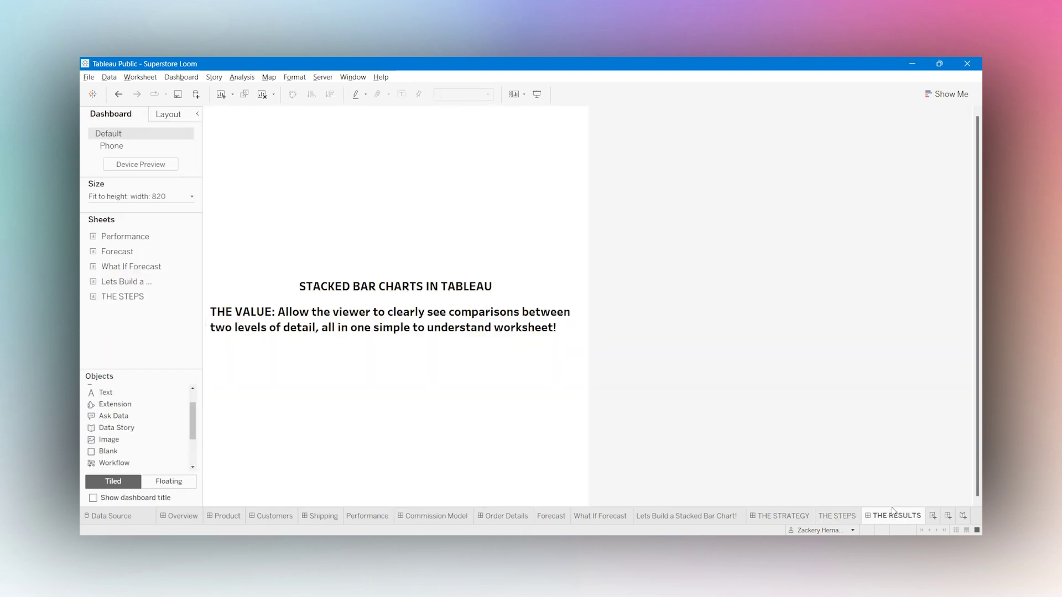
left_click(948, 516)
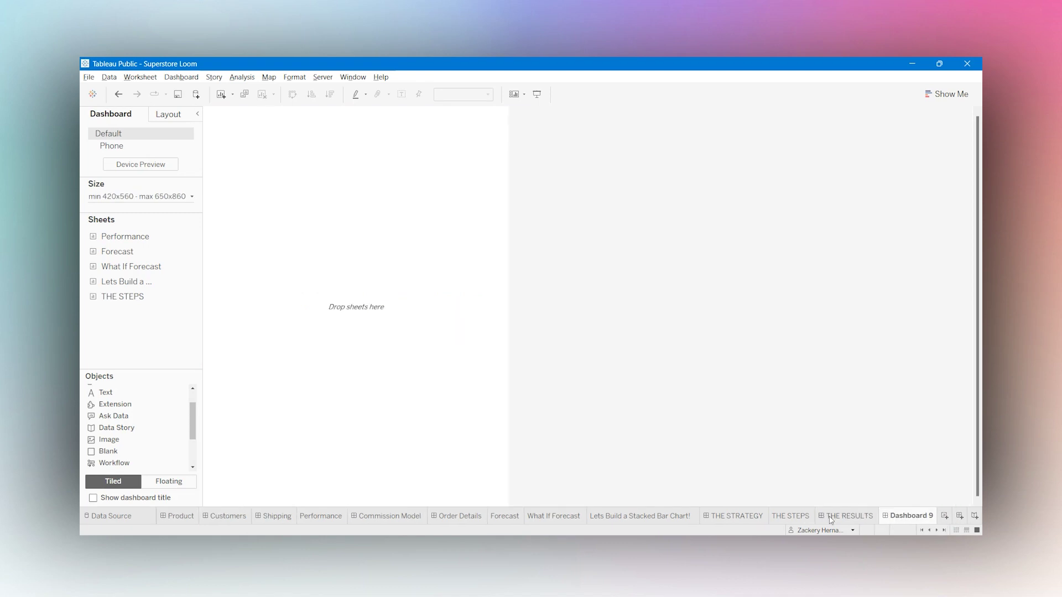
left_click(830, 517)
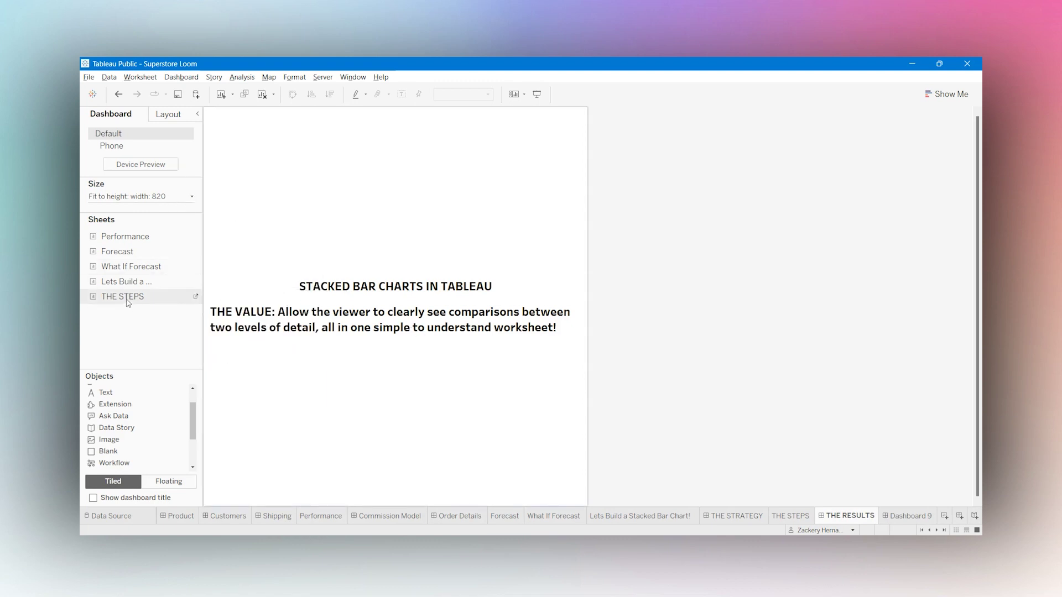
Step: Place THE STEPS chart below the text on THE RESULTS, hiding its title and Region header
left_click_drag(127, 301, 435, 427)
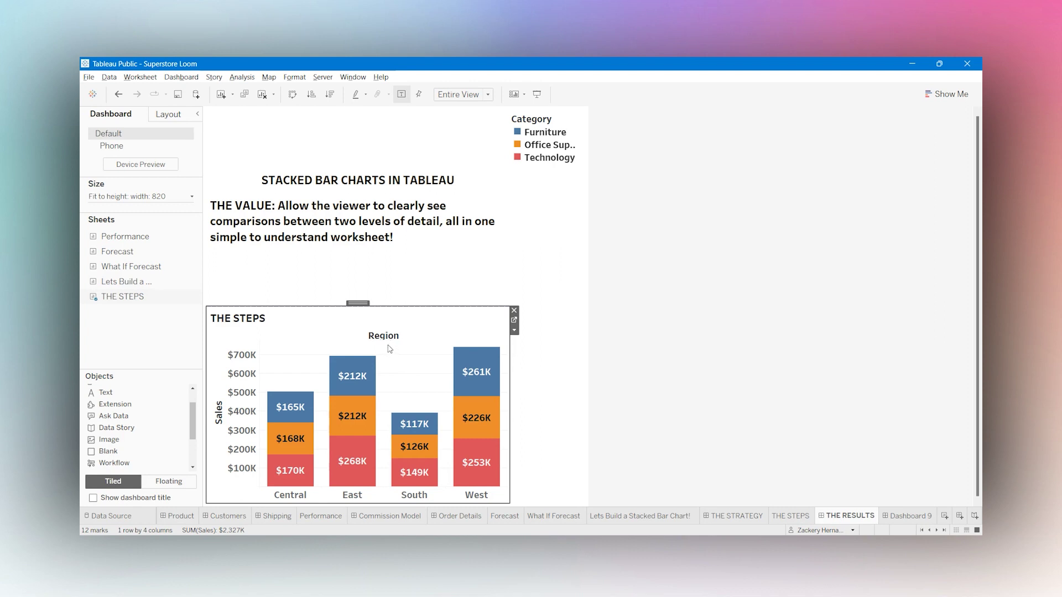
right_click(244, 321)
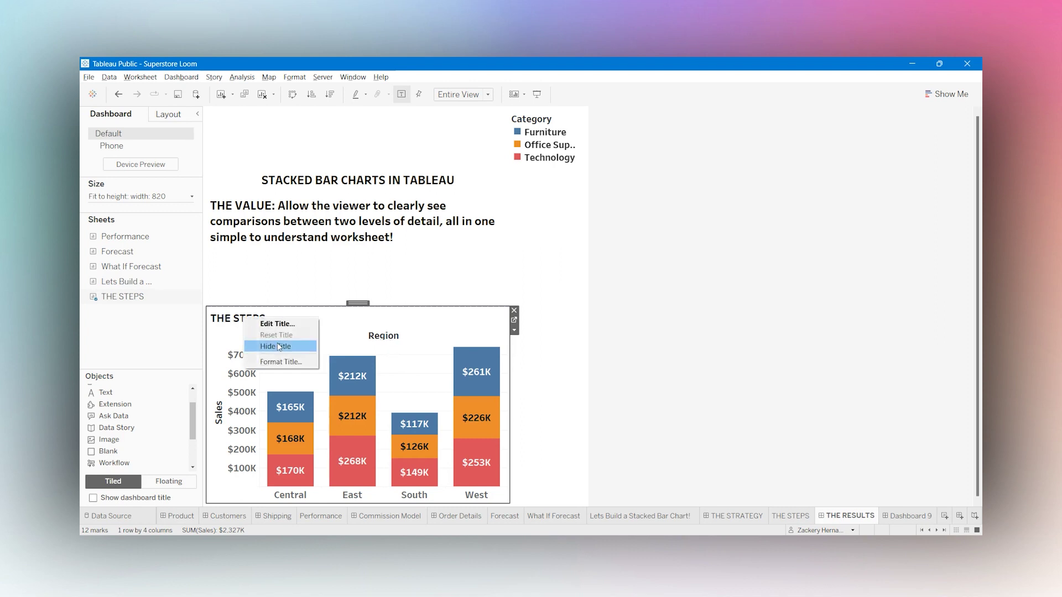
left_click(260, 346)
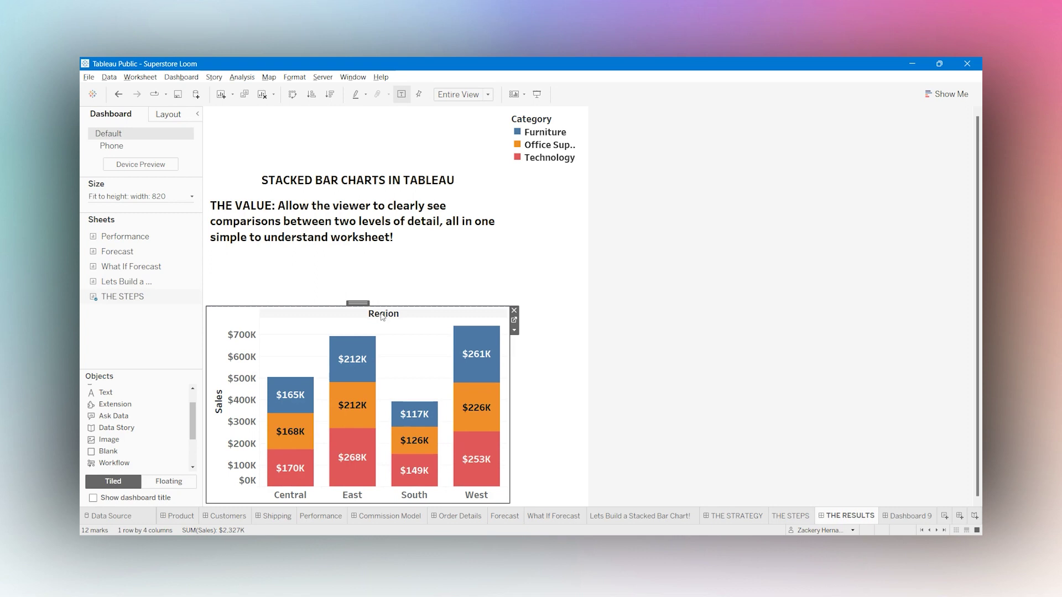
right_click(381, 316)
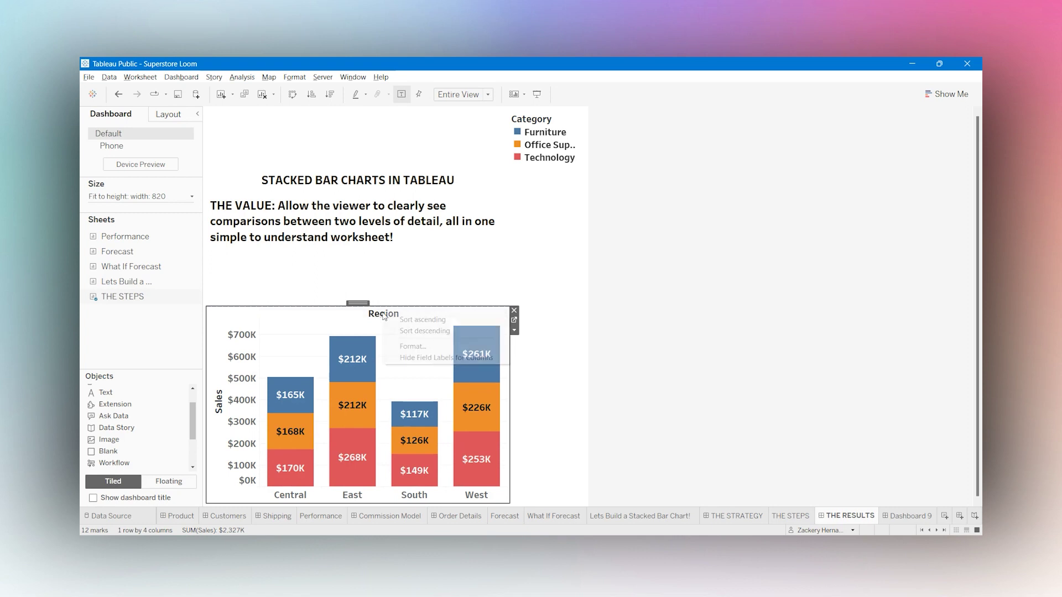
left_click(424, 359)
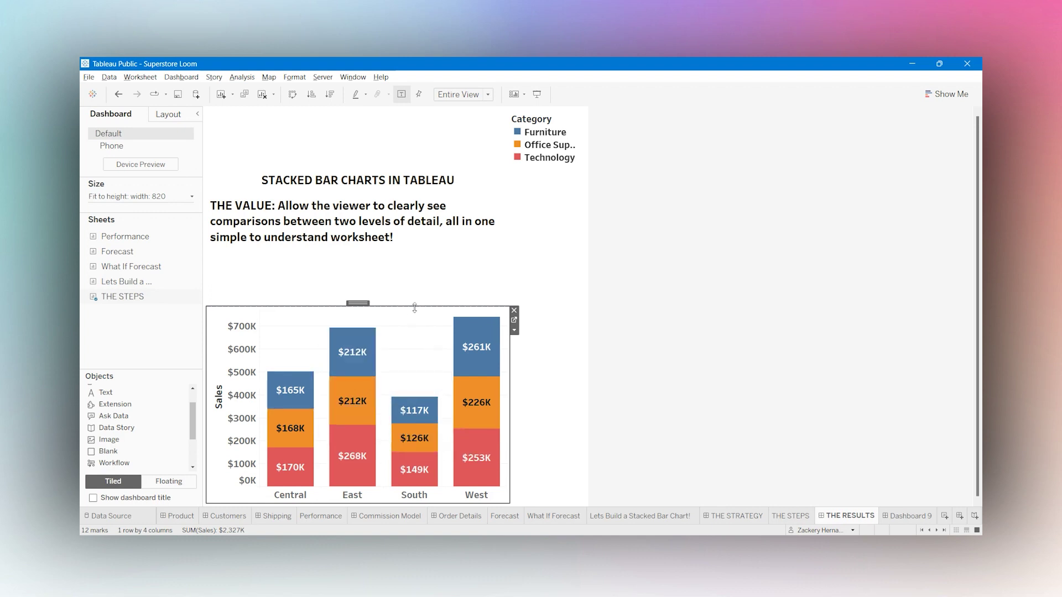
Step: Move the chart up under the shortened heading text and widen the legend to show Office Supplies
left_click_drag(415, 306, 443, 208)
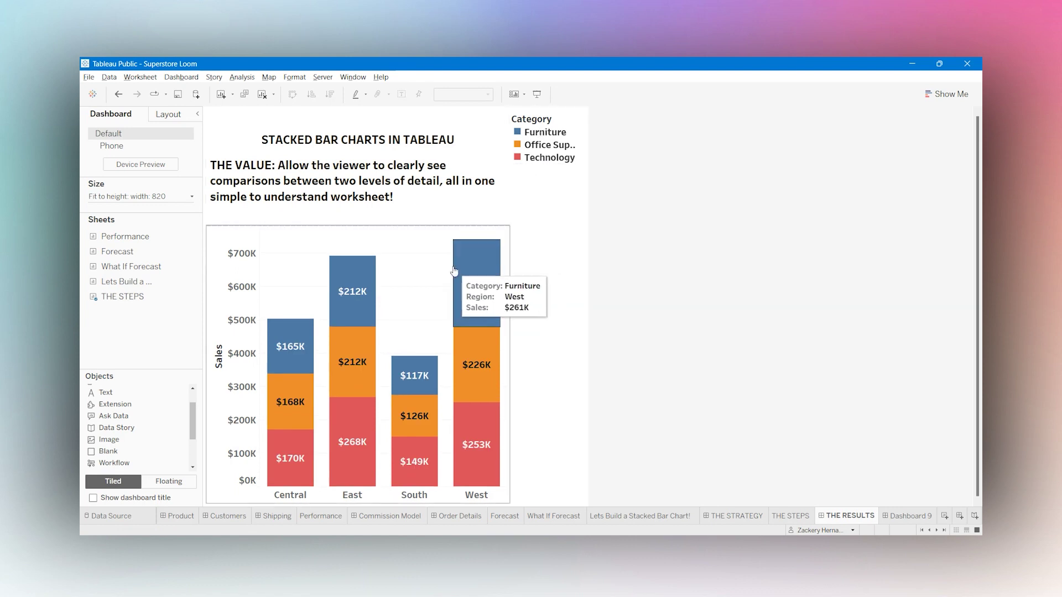
left_click(375, 128)
key("Delete")
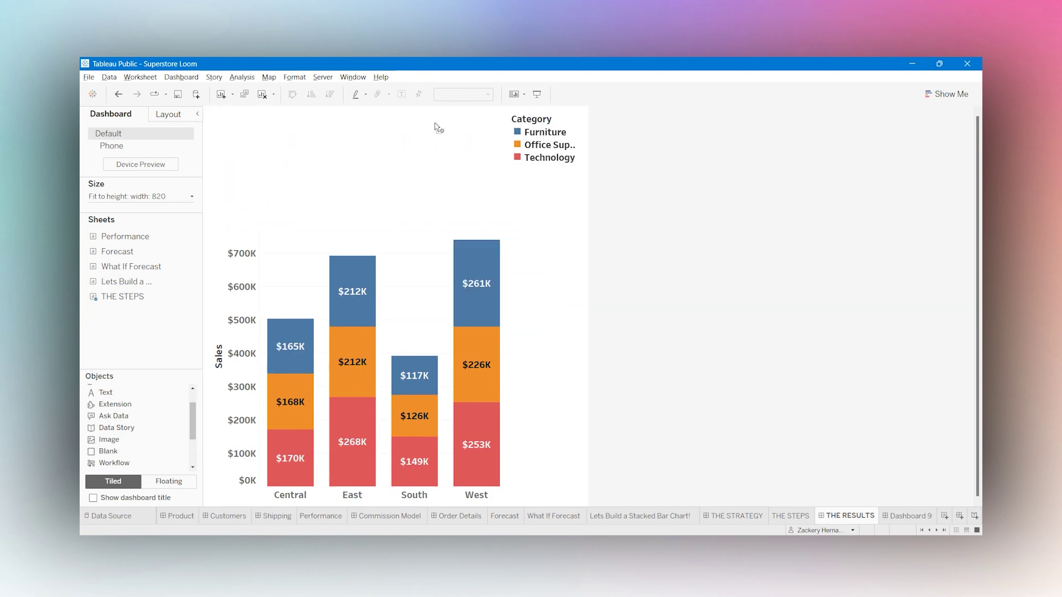
left_click_drag(510, 119, 515, 120)
key("ctrl+z")
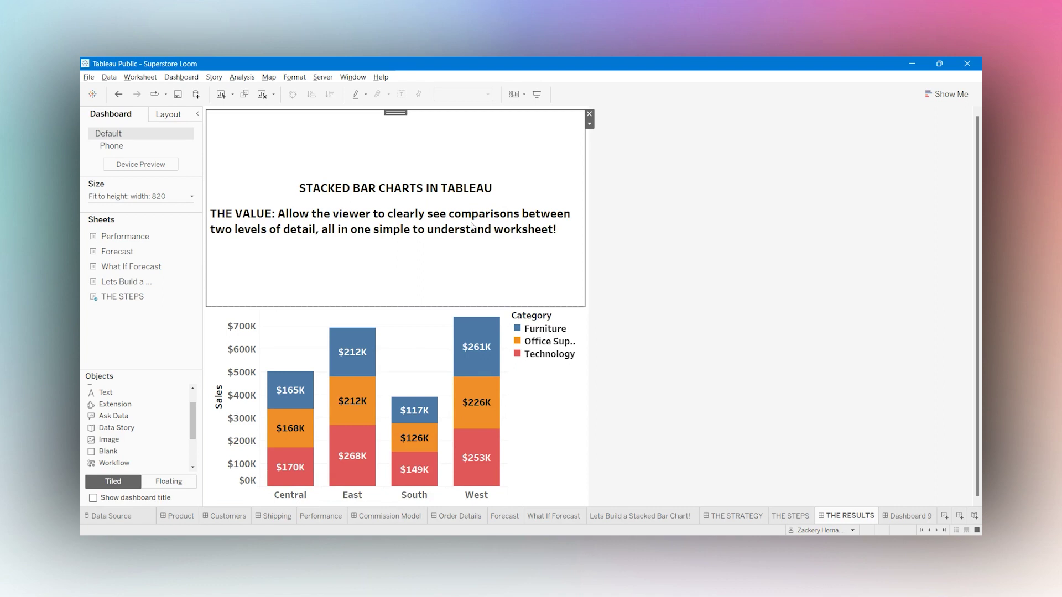
left_click_drag(385, 307, 392, 206)
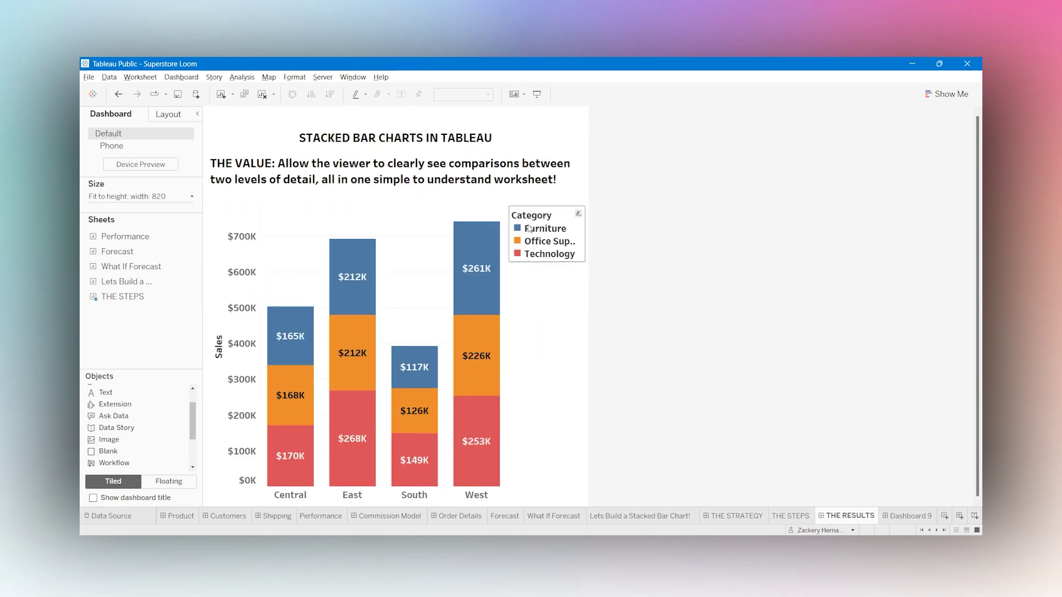
left_click_drag(509, 224, 495, 223)
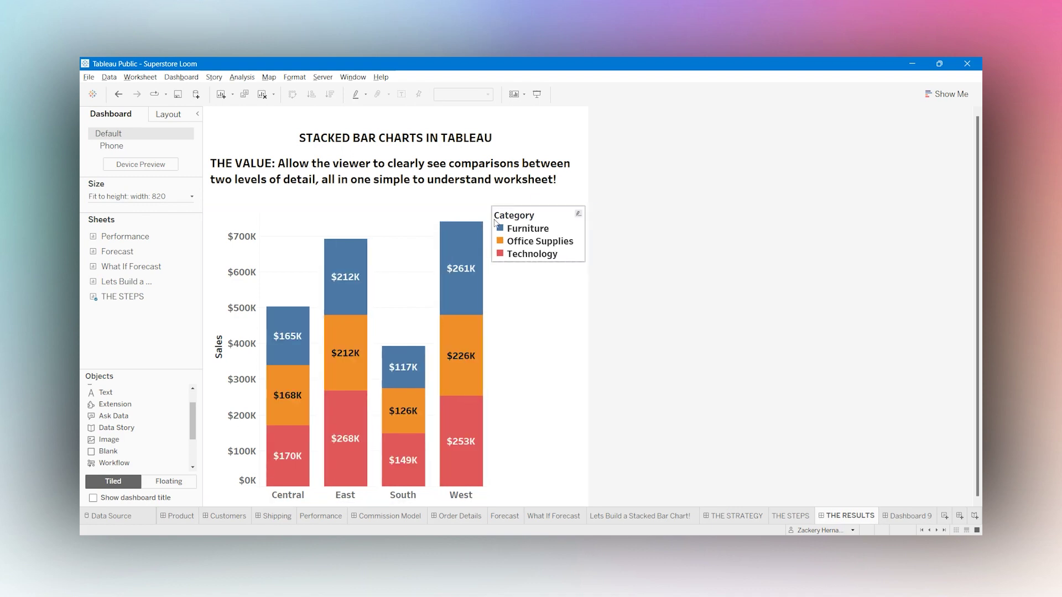